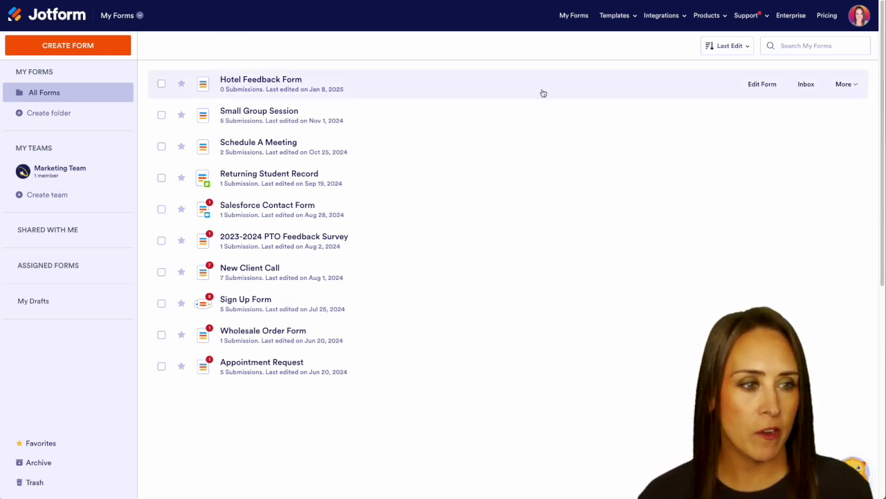
- Open the Hotel Feedback Form in the builder and review its rating grid, five-star rating and suggestions box
{"action": "left_click", "coordinate": [760, 86]}
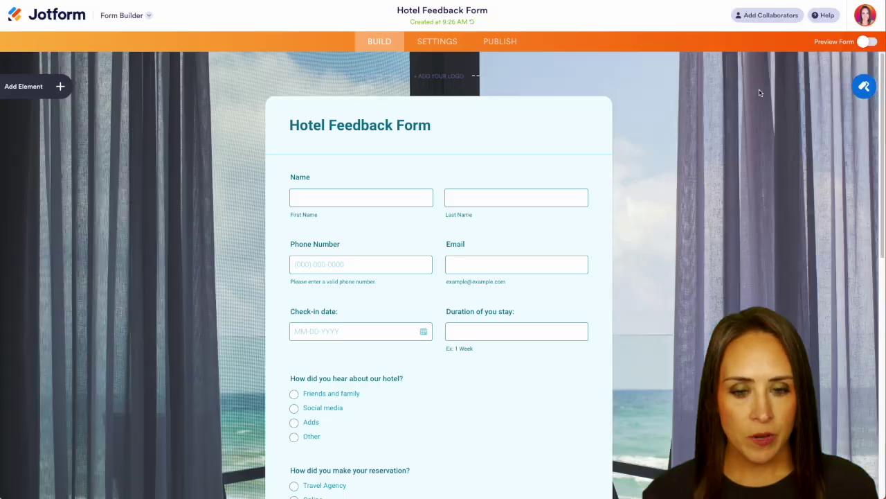
{"action": "scroll", "coordinate": [703, 204], "scroll_direction": "down", "scroll_amount": 5}
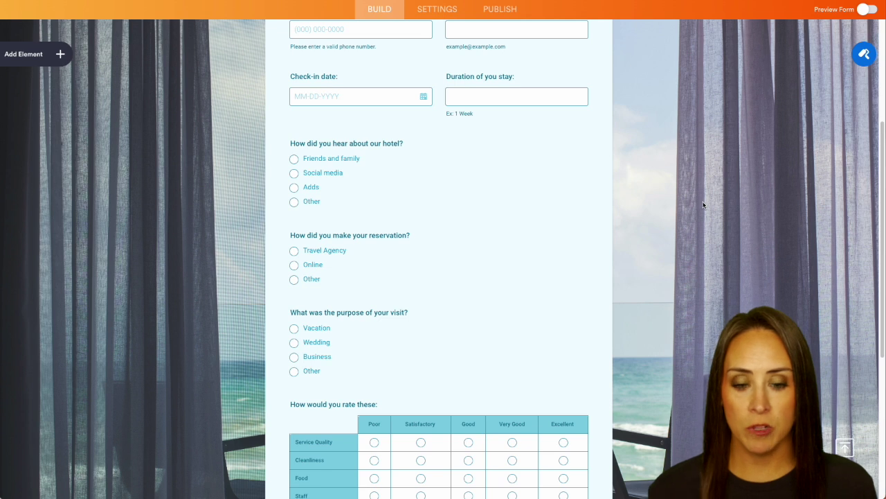
{"action": "scroll", "coordinate": [704, 205], "scroll_direction": "down", "scroll_amount": 3}
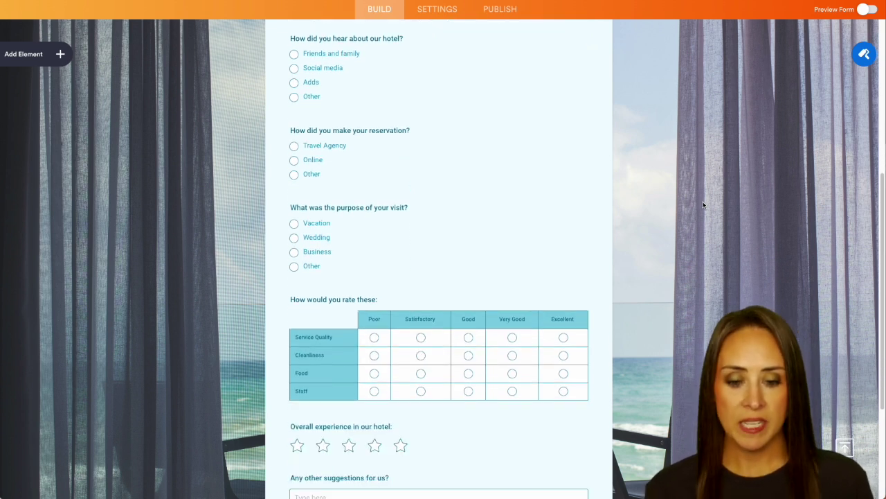
{"action": "scroll", "coordinate": [704, 204], "scroll_direction": "down", "scroll_amount": 3}
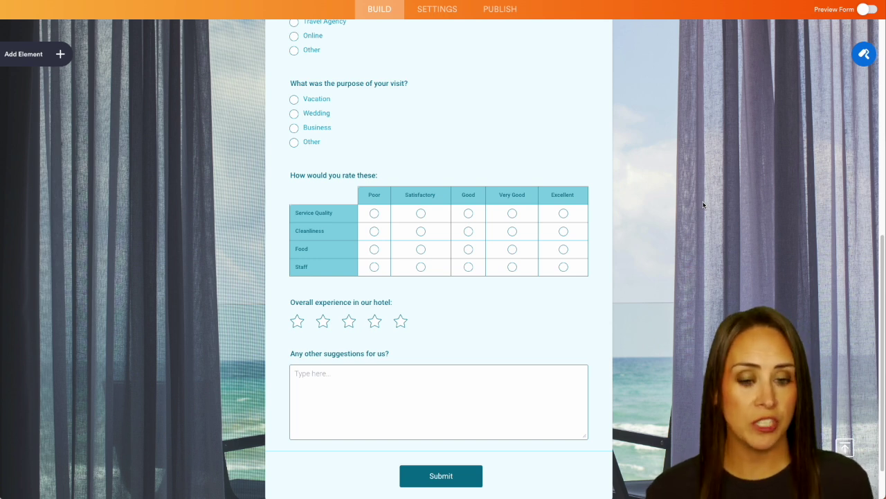
{"action": "scroll", "coordinate": [704, 204], "scroll_direction": "up", "scroll_amount": 12}
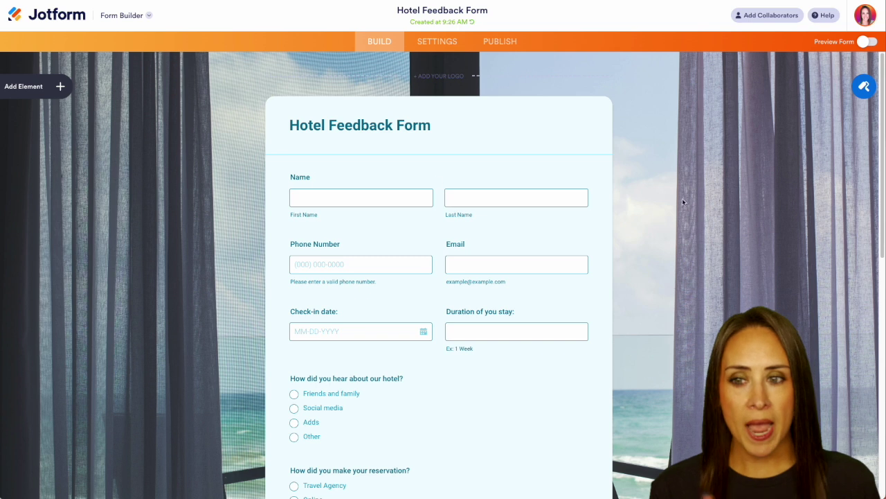
- Go from the forms list through My Forms to My Agents and start creating a new agent
{"action": "left_click", "coordinate": [56, 19]}
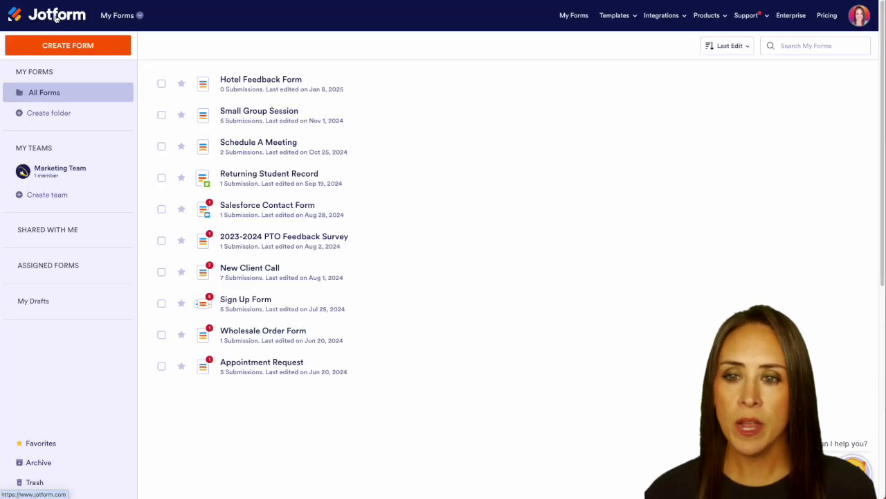
{"action": "left_click", "coordinate": [140, 17]}
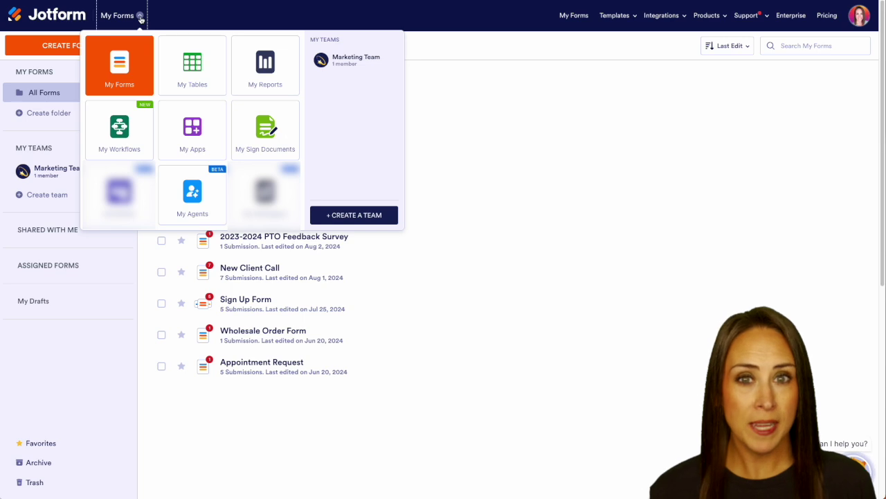
{"action": "left_click", "coordinate": [192, 194]}
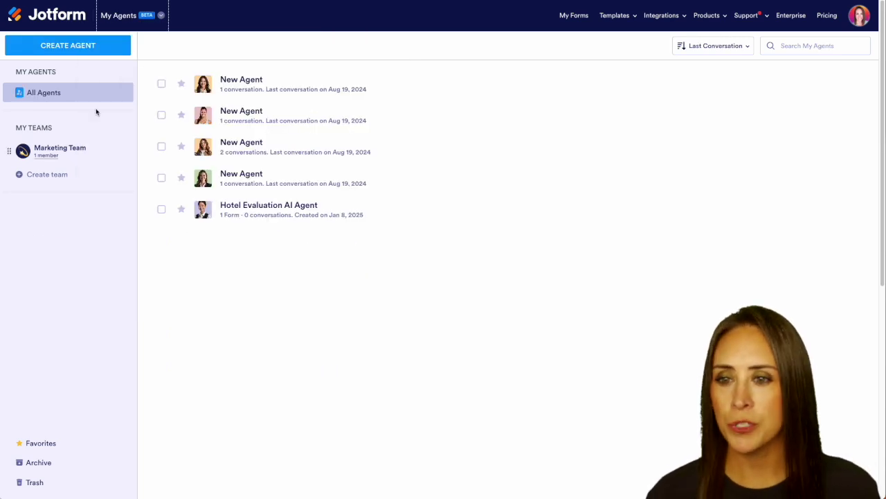
{"action": "left_click", "coordinate": [78, 49]}
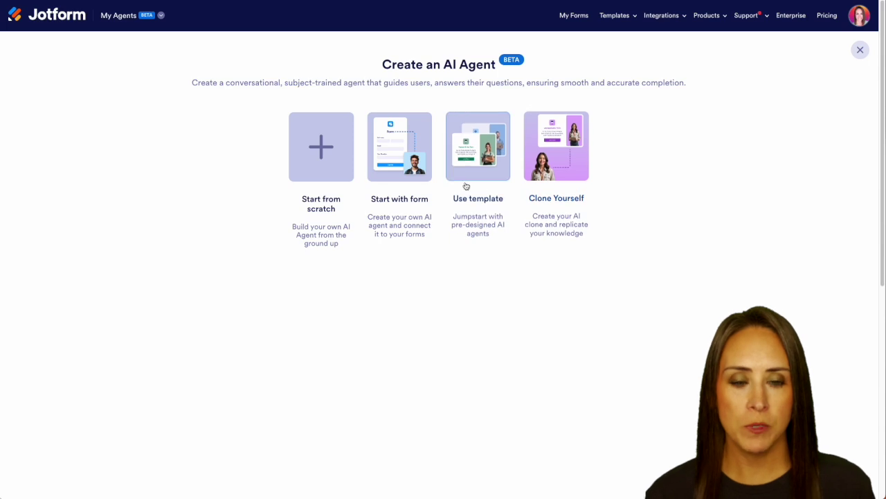
- Build the agent from the Hotel Feedback Form using Start with form
{"action": "left_click", "coordinate": [396, 152]}
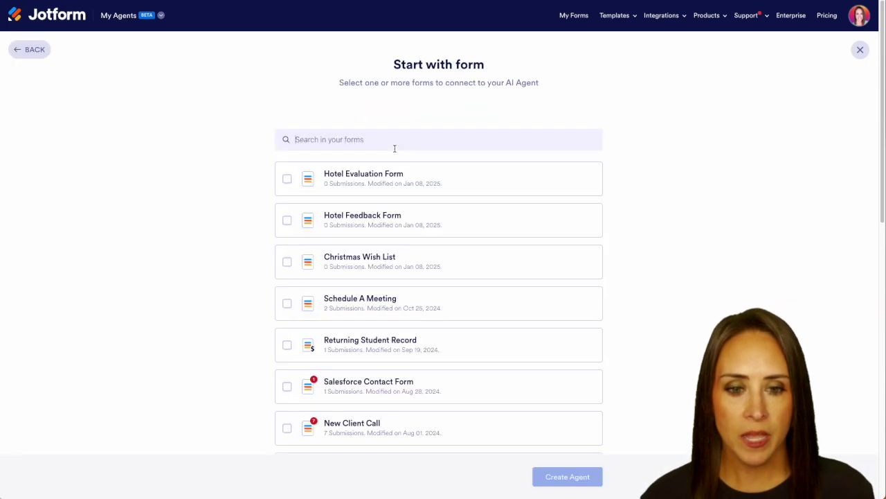
{"action": "left_click", "coordinate": [388, 230]}
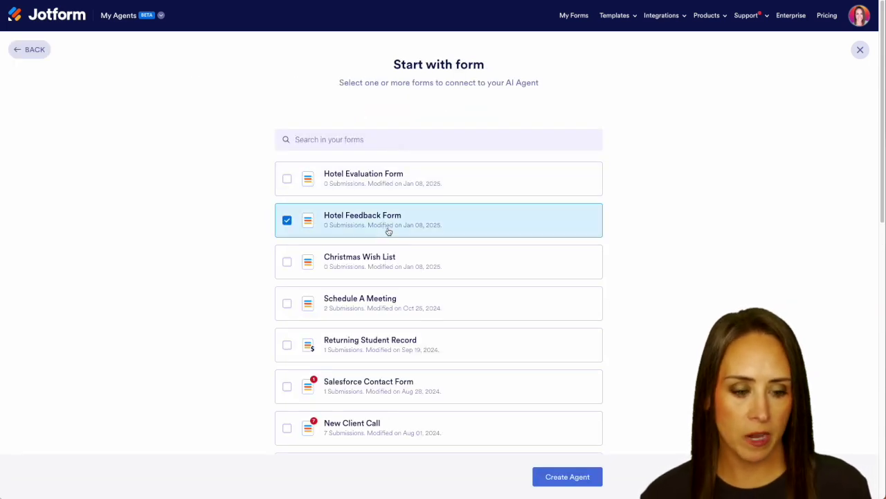
{"action": "left_click", "coordinate": [565, 485]}
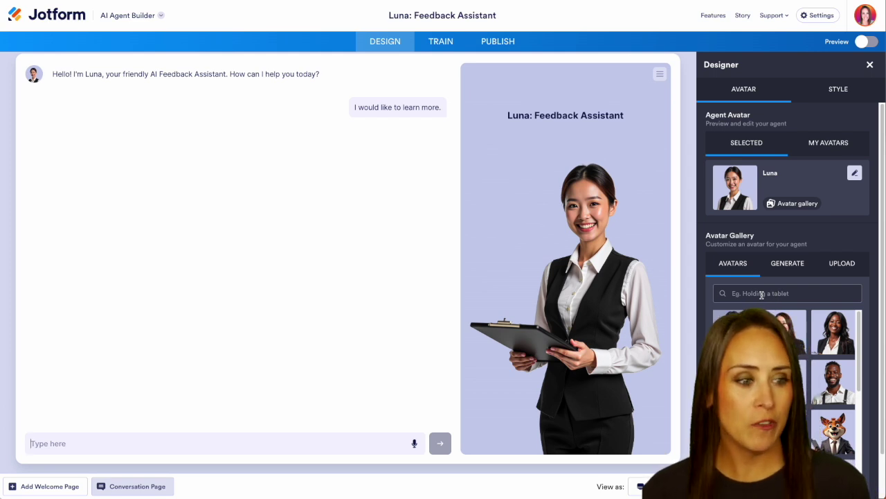
- Look at the Generate and Upload avatar options, then pick the Samantha avatar from the gallery
{"action": "left_click", "coordinate": [777, 263]}
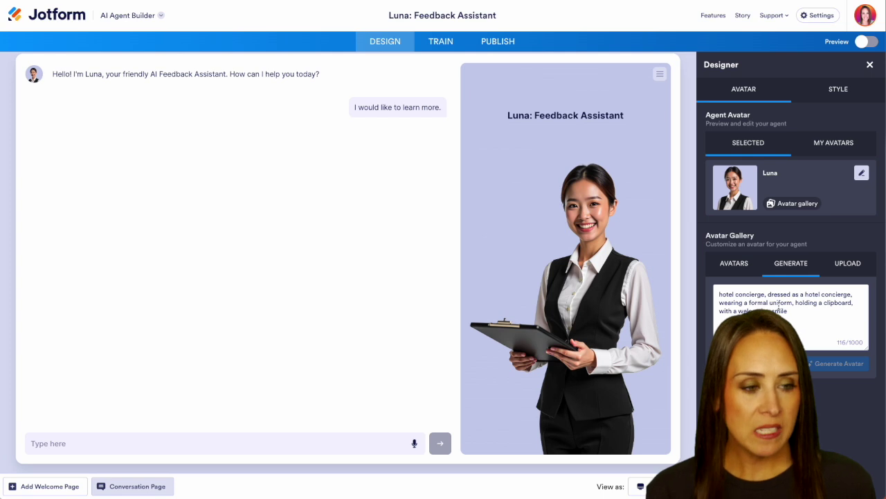
{"action": "left_click", "coordinate": [843, 266]}
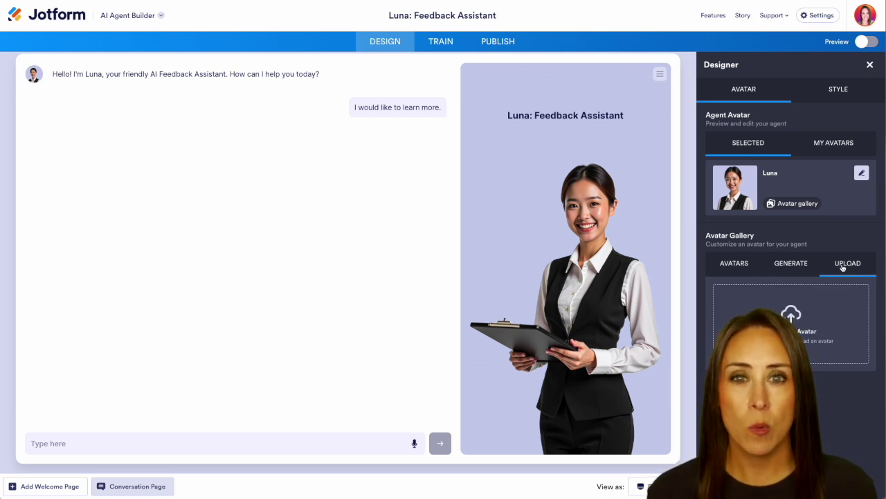
{"action": "left_click", "coordinate": [726, 266]}
{"action": "scroll", "coordinate": [819, 392], "scroll_direction": "down", "scroll_amount": 2}
{"action": "scroll", "coordinate": [819, 392], "scroll_direction": "up", "scroll_amount": 2}
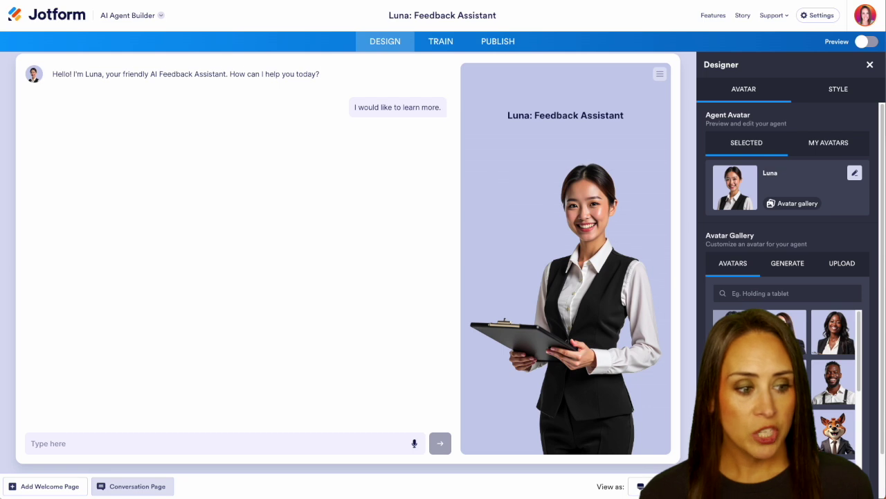
{"action": "left_click", "coordinate": [760, 332]}
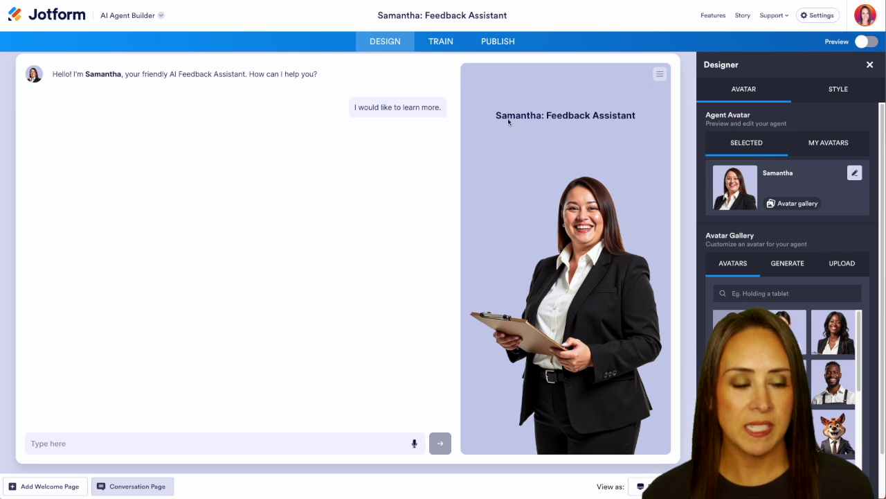
- Show the Style settings and look through the color scheme, background and chat color options
{"action": "left_click", "coordinate": [853, 91]}
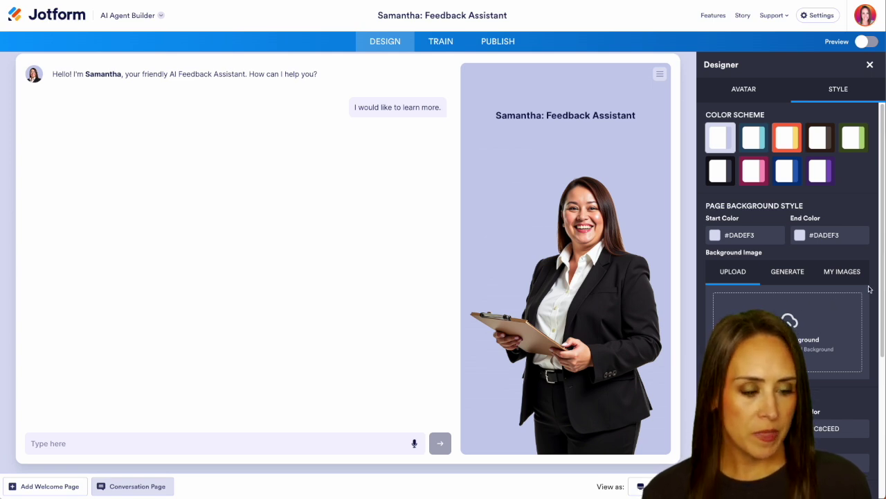
{"action": "scroll", "coordinate": [869, 289], "scroll_direction": "down", "scroll_amount": 3}
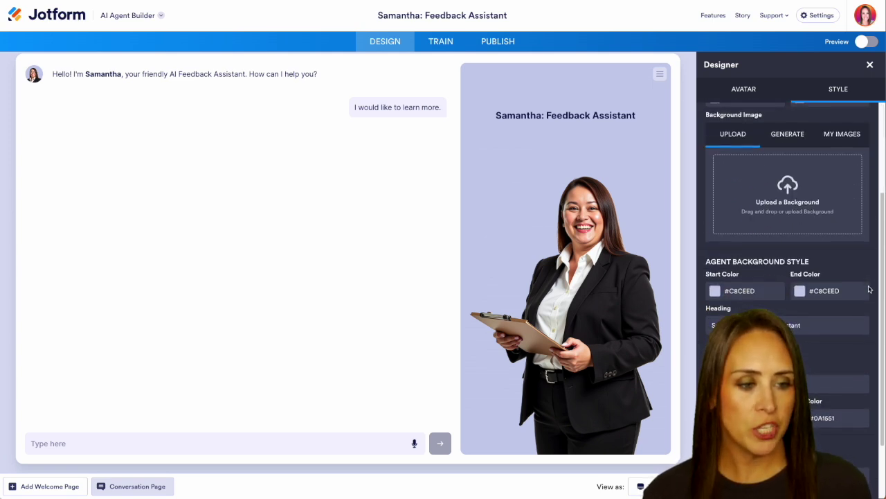
{"action": "scroll", "coordinate": [869, 289], "scroll_direction": "down", "scroll_amount": 2}
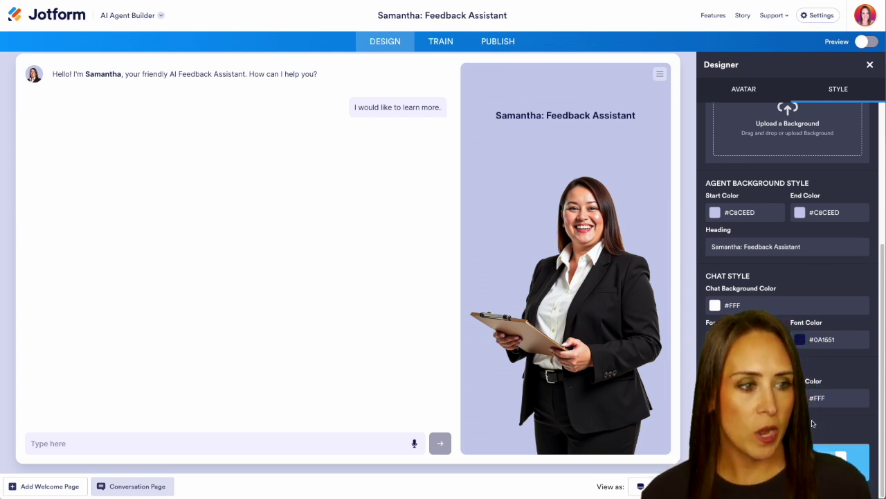
{"action": "scroll", "coordinate": [786, 303], "scroll_direction": "up", "scroll_amount": 5}
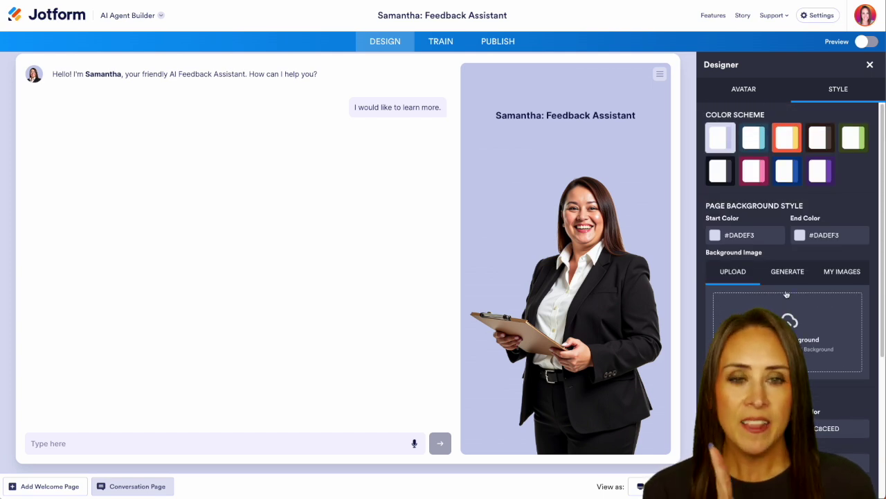
- Review the AI Persona training page, then show the Knowledge Base sources
{"action": "left_click", "coordinate": [441, 45]}
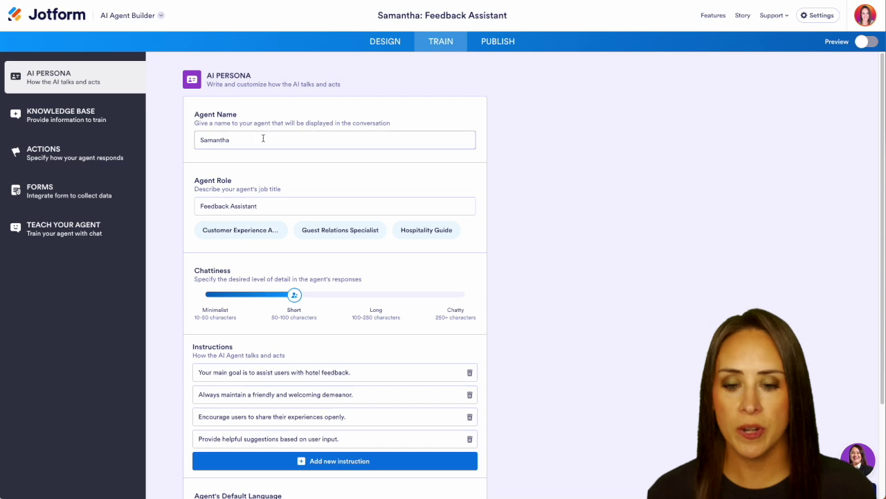
{"action": "scroll", "coordinate": [329, 168], "scroll_direction": "down", "scroll_amount": 3}
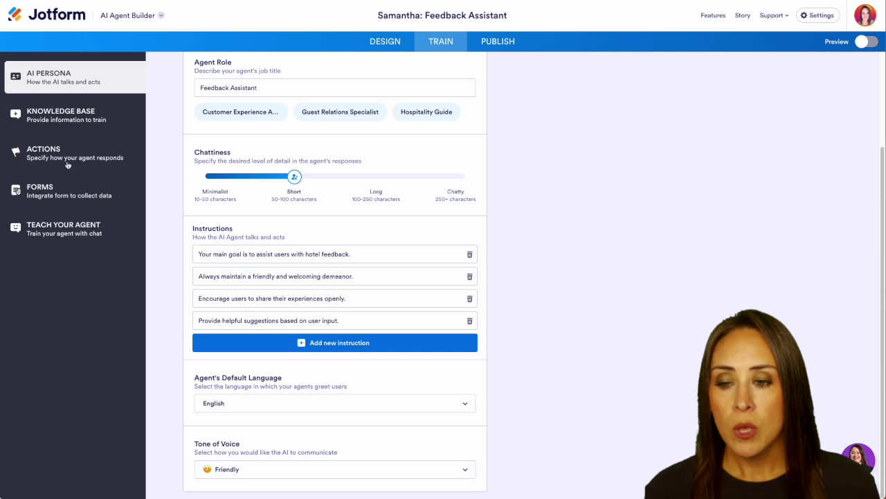
{"action": "left_click", "coordinate": [76, 120]}
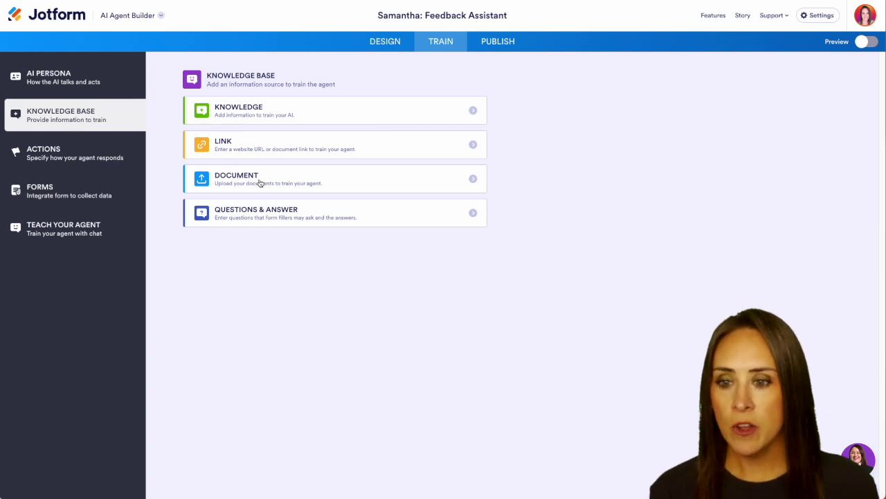
- Review the agent's Actions, connected Forms and Teach Your Agent chat, then show the Publish share link
{"action": "left_click", "coordinate": [67, 154]}
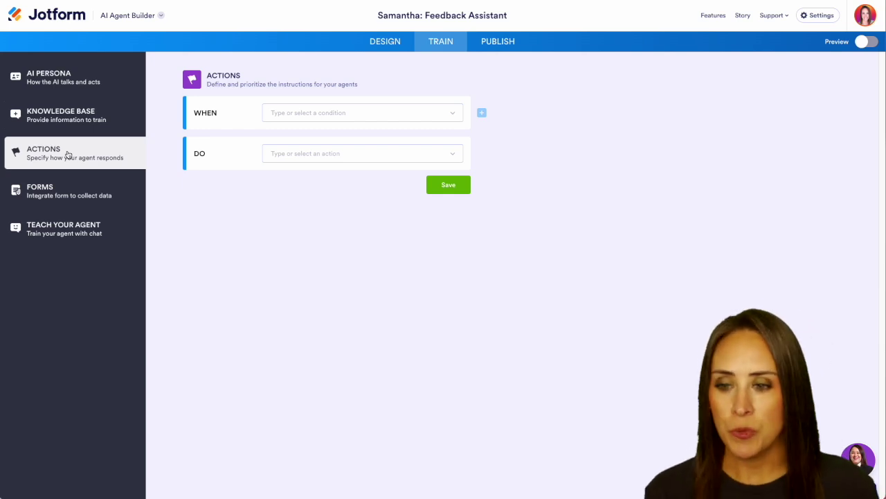
{"action": "left_click", "coordinate": [62, 196]}
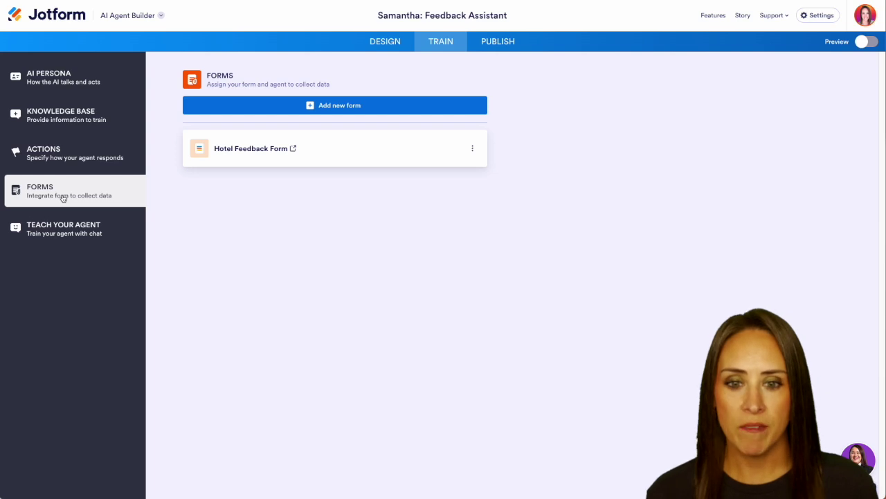
{"action": "left_click", "coordinate": [43, 231]}
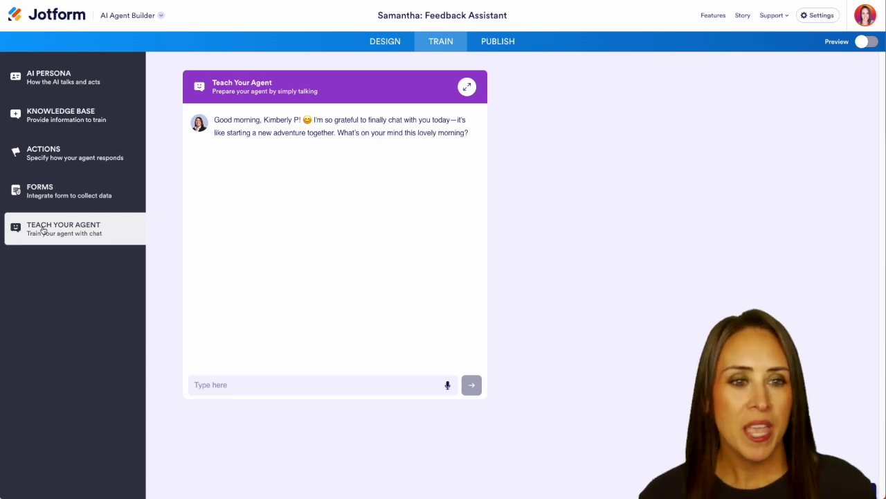
{"action": "left_click", "coordinate": [502, 40]}
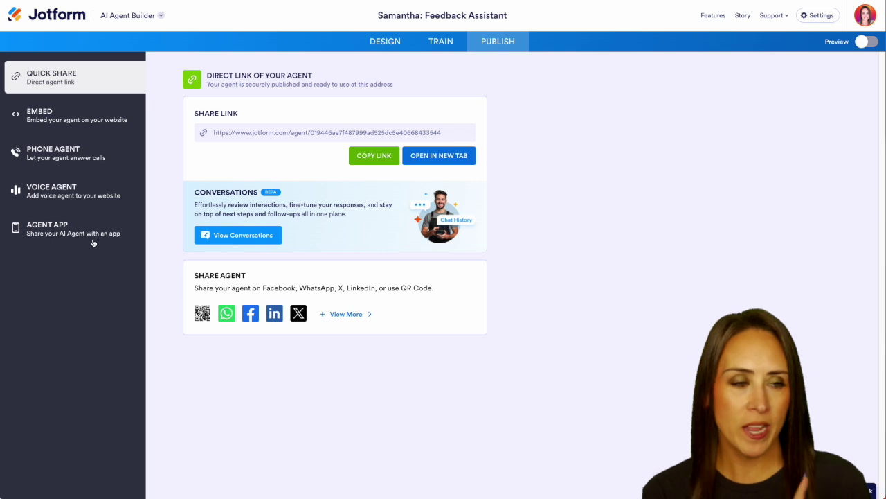
- In the live agent preview, start hotel-stay feedback and send the guest's full name
{"action": "left_click", "coordinate": [868, 41]}
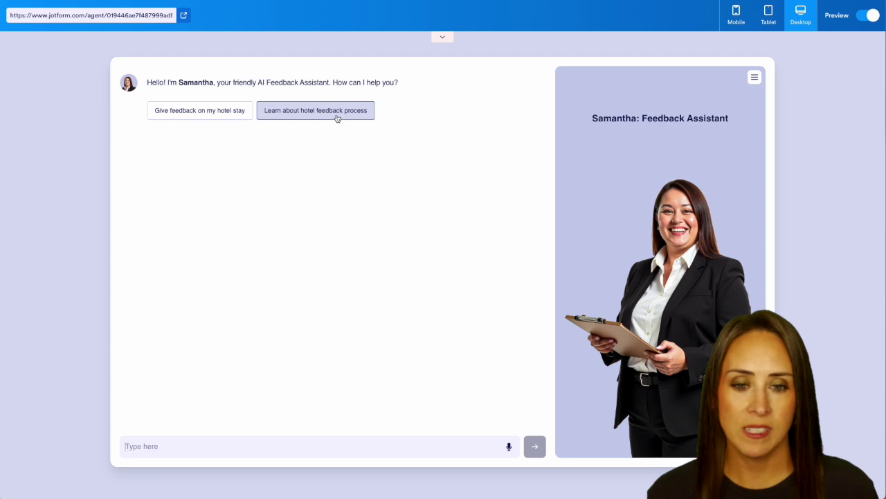
{"action": "left_click", "coordinate": [175, 119]}
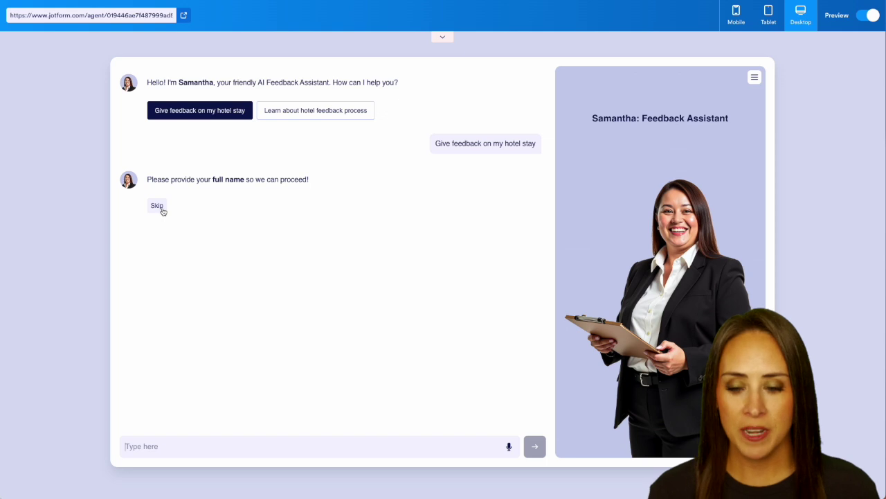
{"action": "left_click", "coordinate": [191, 446]}
{"action": "type", "text": "John SMit"}
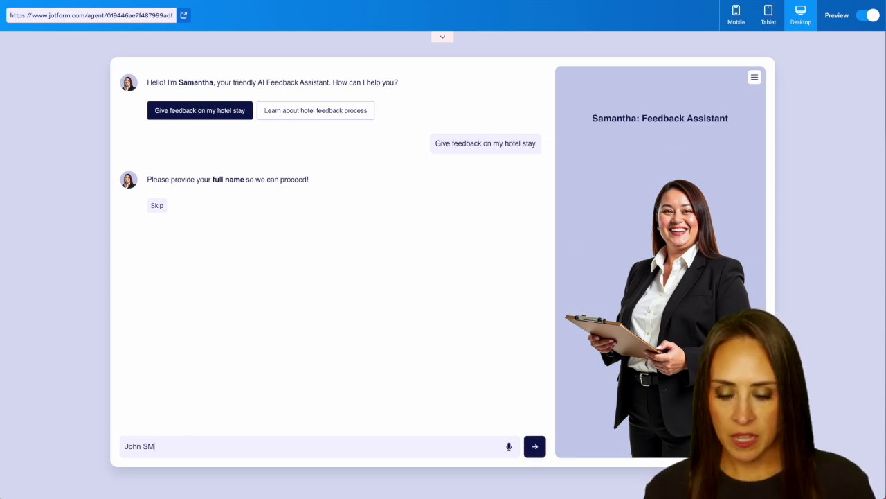
{"action": "key", "text": "BackSpace"}
{"action": "key", "text": "BackSpace"}
{"action": "key", "text": "BackSpace"}
{"action": "type", "text": "mith"}
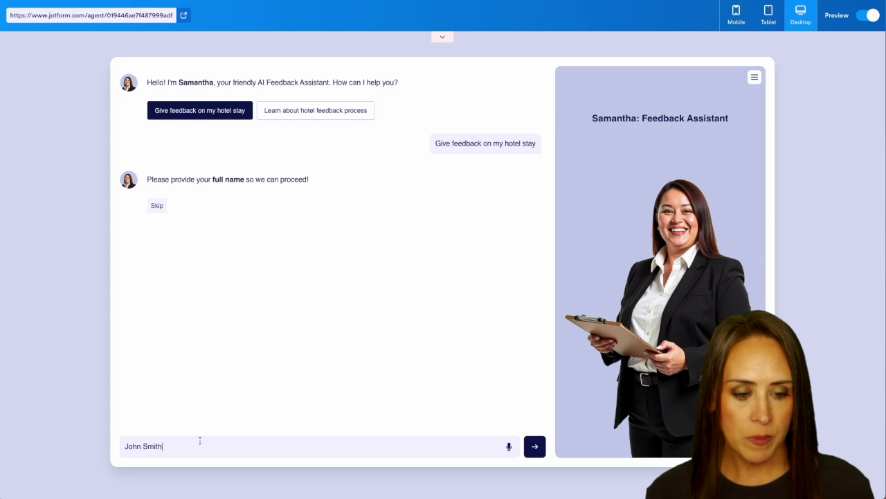
{"action": "left_click", "coordinate": [535, 448]}
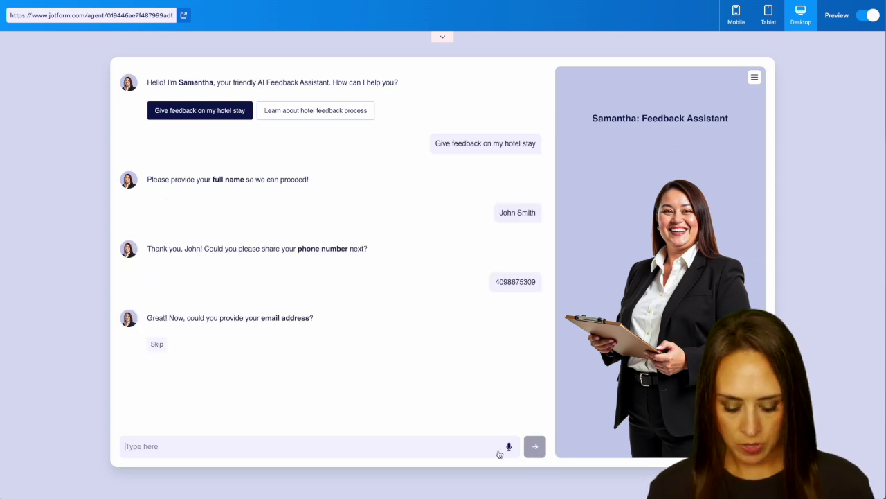
- Send the guest's email address and the check-in date 05/13/2024
{"action": "left_click", "coordinate": [442, 447]}
{"action": "type", "text": "john@"}
{"action": "type", "text": "example.com"}
{"action": "key", "text": "Return"}
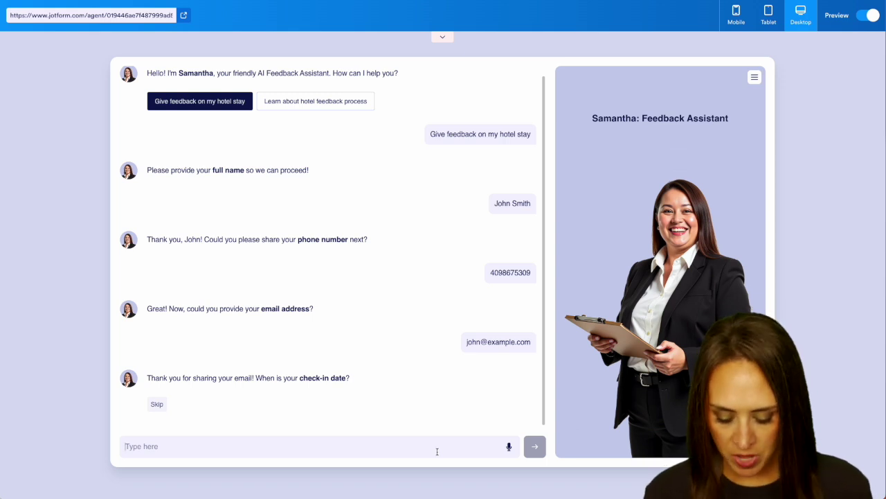
{"action": "type", "text": "05/13/2024"}
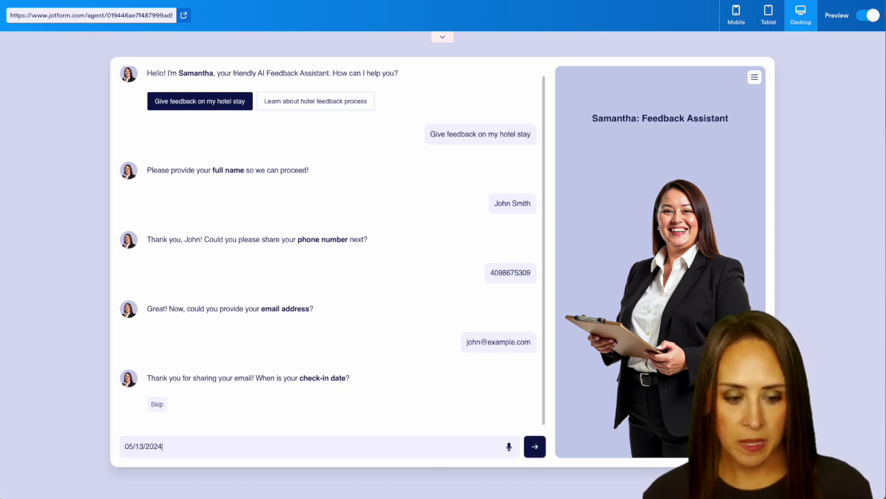
{"action": "left_click", "coordinate": [535, 446]}
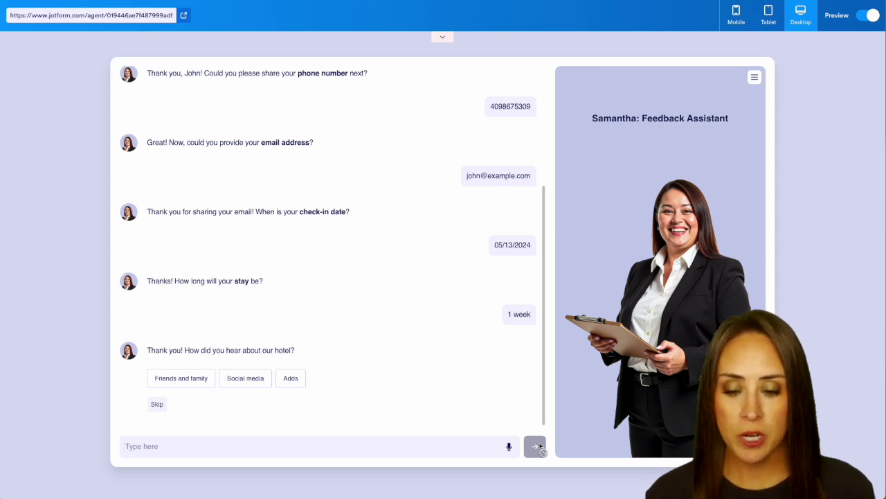
- Answer Friends and family as the source, Online as booking method, and Vacation as purpose
{"action": "left_click", "coordinate": [180, 378]}
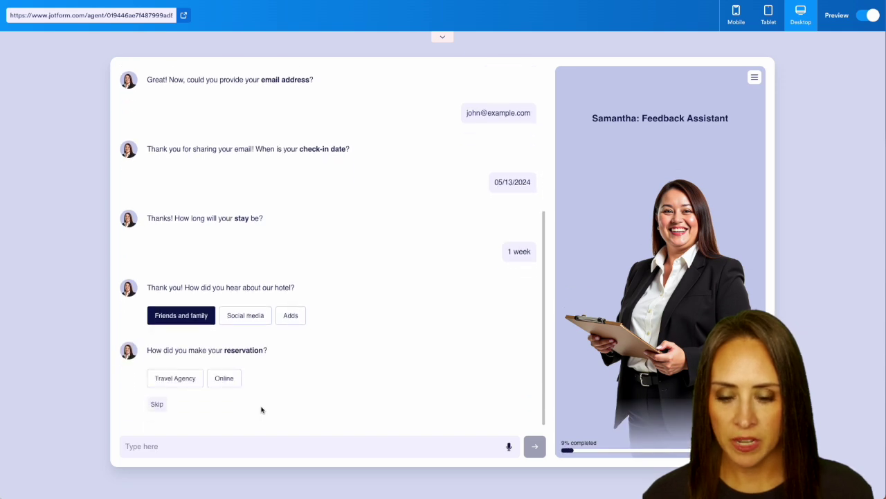
{"action": "left_click", "coordinate": [227, 378]}
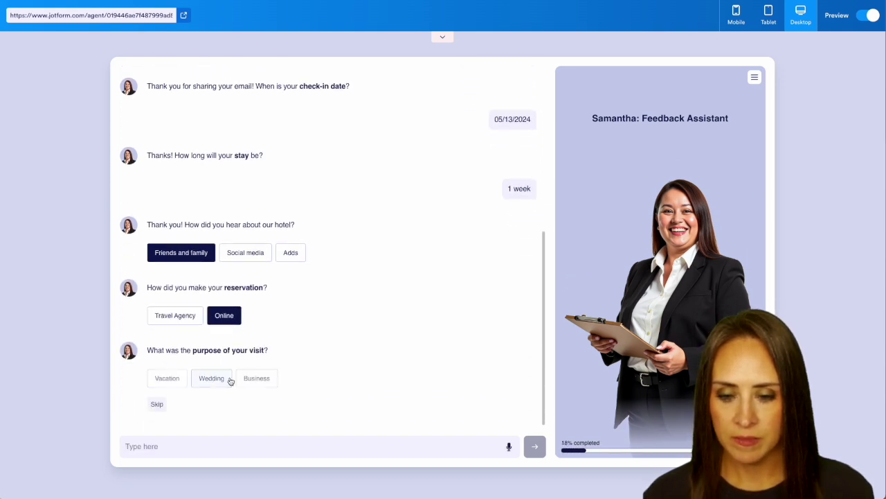
{"action": "left_click", "coordinate": [180, 380]}
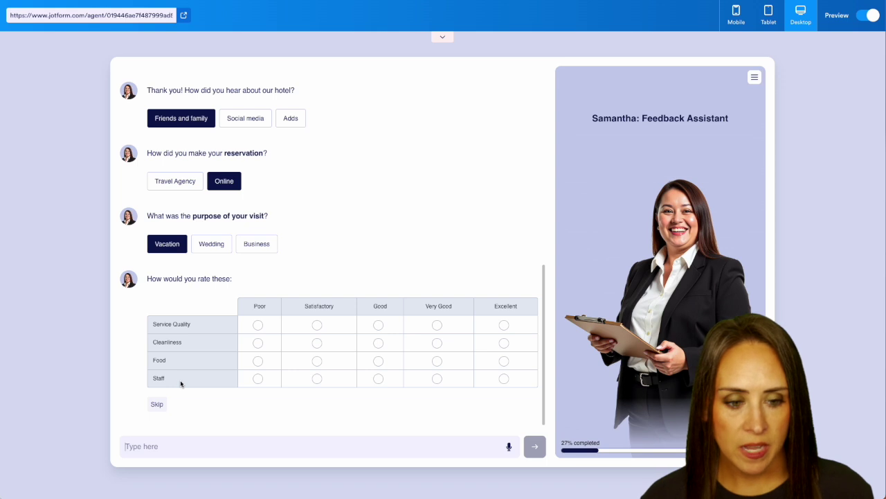
- Rate Service Quality, Cleanliness, Food and Staff Excellent, and give five stars overall
{"action": "left_click", "coordinate": [503, 326]}
{"action": "left_click", "coordinate": [503, 343]}
{"action": "left_click", "coordinate": [504, 361]}
{"action": "left_click", "coordinate": [504, 378]}
{"action": "left_click", "coordinate": [520, 403]}
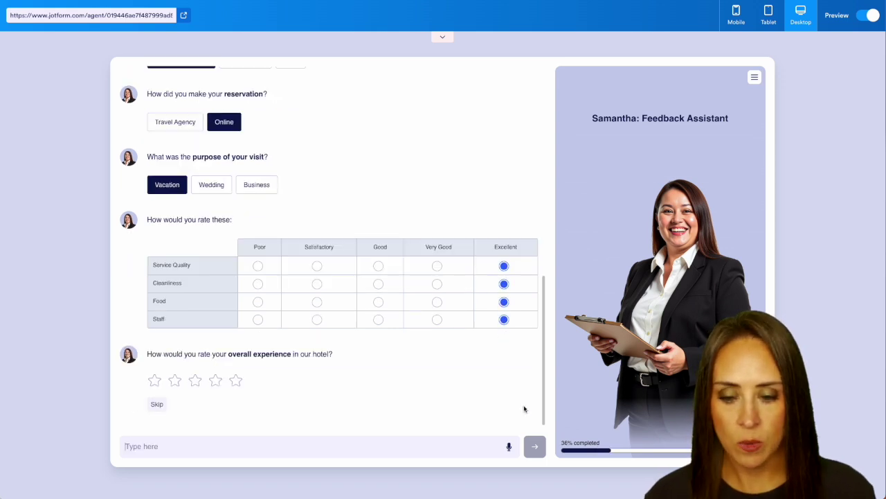
{"action": "left_click", "coordinate": [235, 380]}
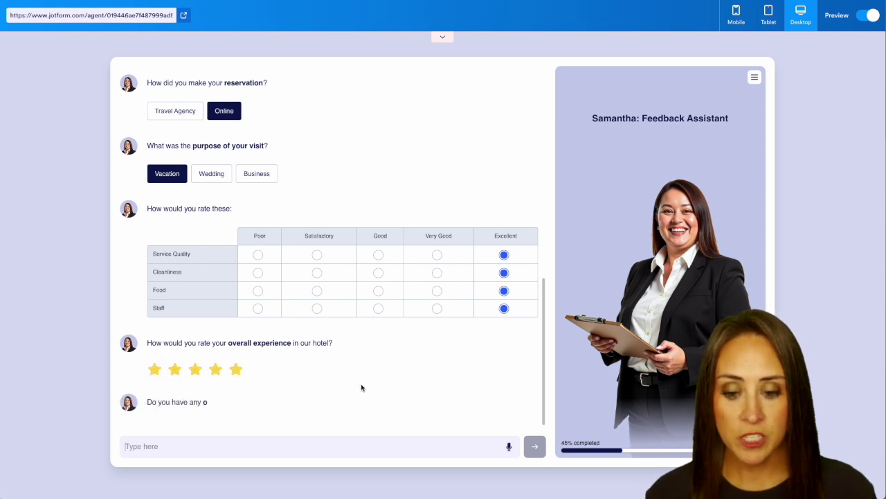
- Reply 'No, everything was great' to the suggestions question and open the form via Review & Submit
{"action": "left_click", "coordinate": [258, 446]}
{"action": "type", "text": "No ,"}
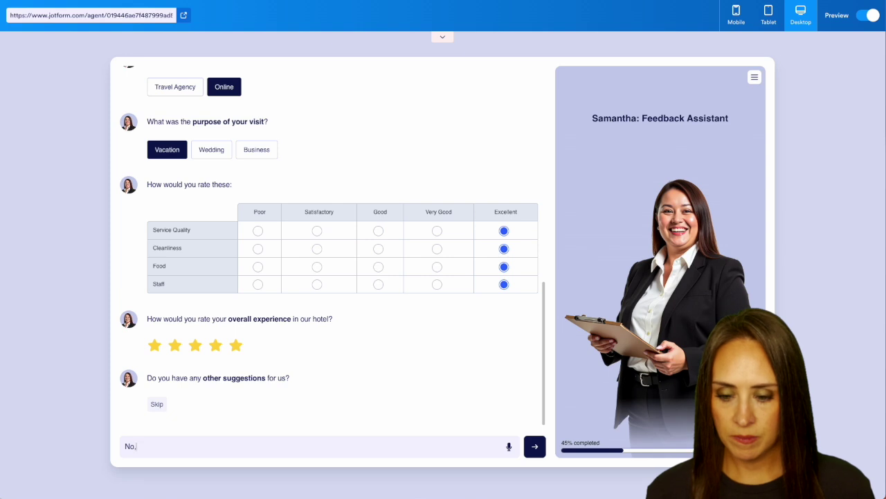
{"action": "type", "text": " everything was great"}
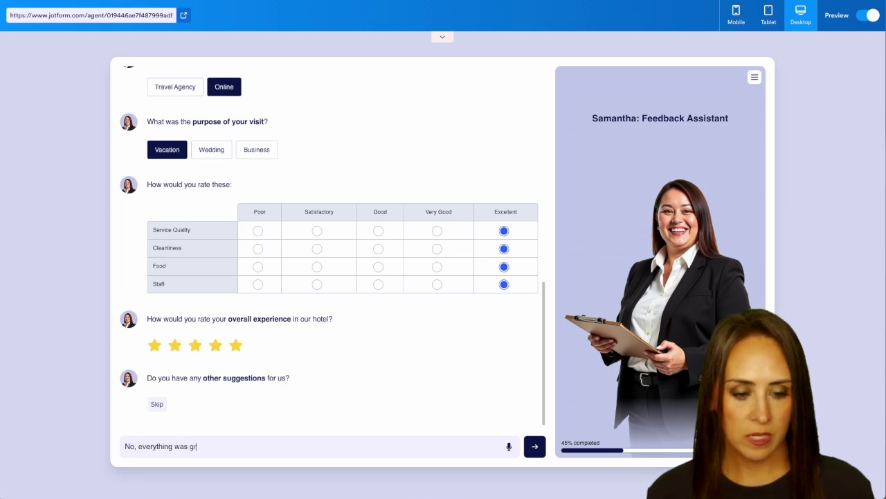
{"action": "left_click", "coordinate": [534, 450]}
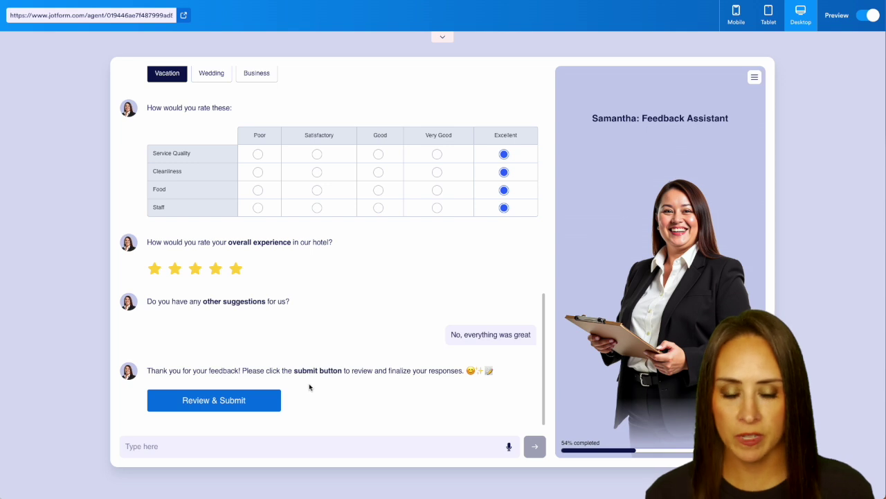
{"action": "left_click", "coordinate": [198, 405]}
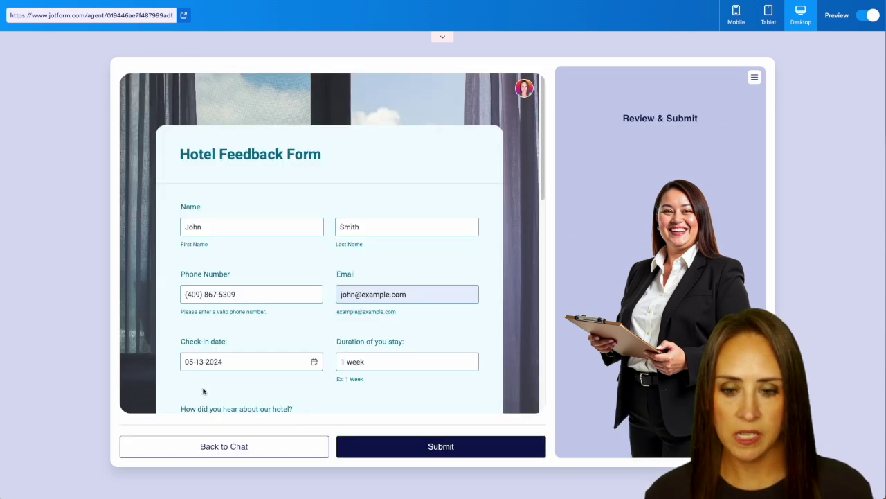
- Check the pre-filled answers, including all-Excellent ratings and five stars, and submit the Hotel Feedback Form
{"action": "scroll", "coordinate": [203, 384], "scroll_direction": "down", "scroll_amount": 4}
{"action": "scroll", "coordinate": [202, 388], "scroll_direction": "down", "scroll_amount": 5}
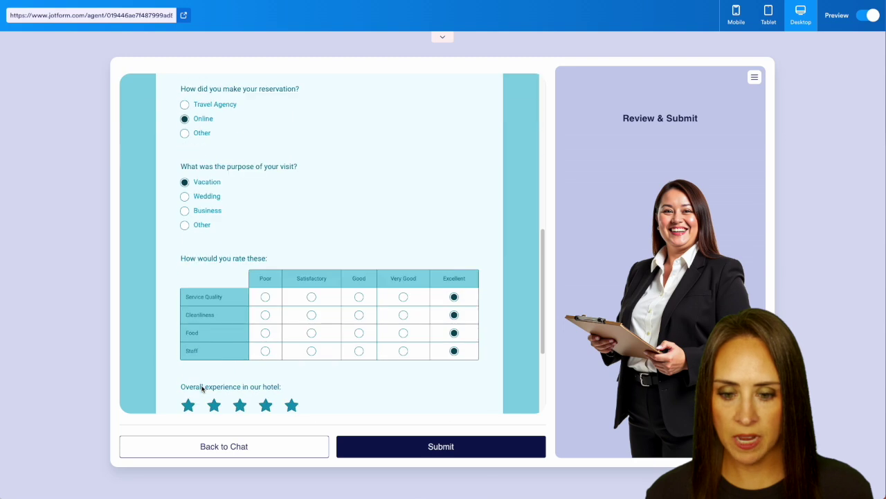
{"action": "left_click", "coordinate": [491, 449]}
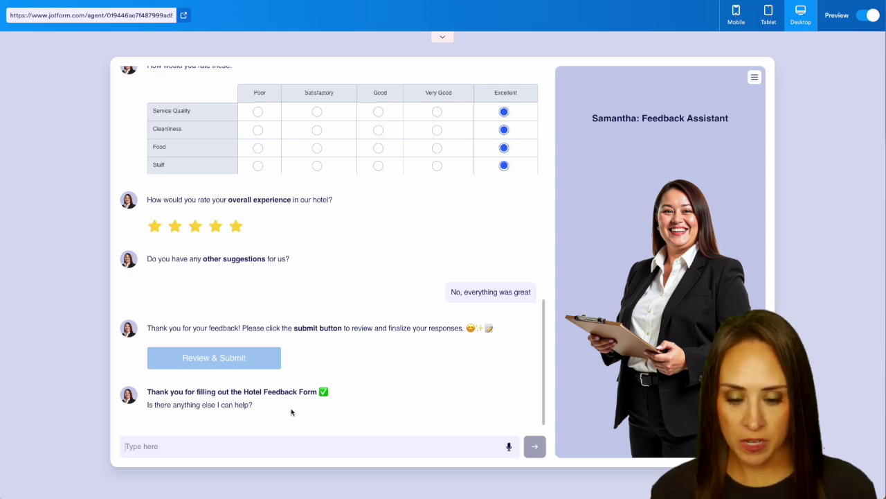
- Reply 'No thank you' to end the test chat, then exit Preview and go to the form's Inbox
{"action": "type", "text": "No tha"}
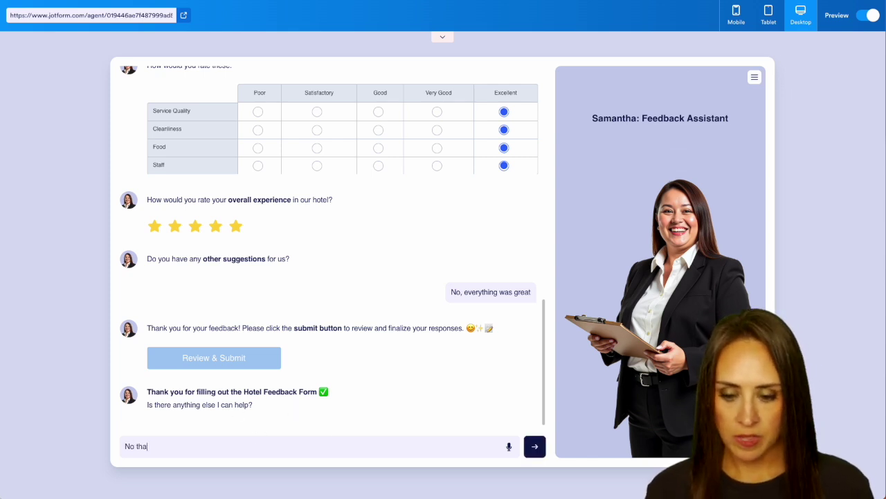
{"action": "type", "text": "nk you"}
{"action": "key", "text": "Return"}
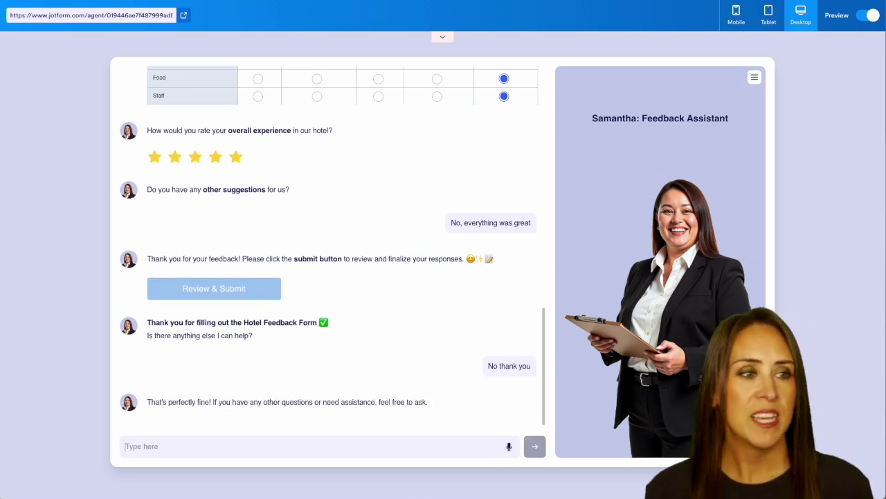
{"action": "left_click", "coordinate": [869, 16]}
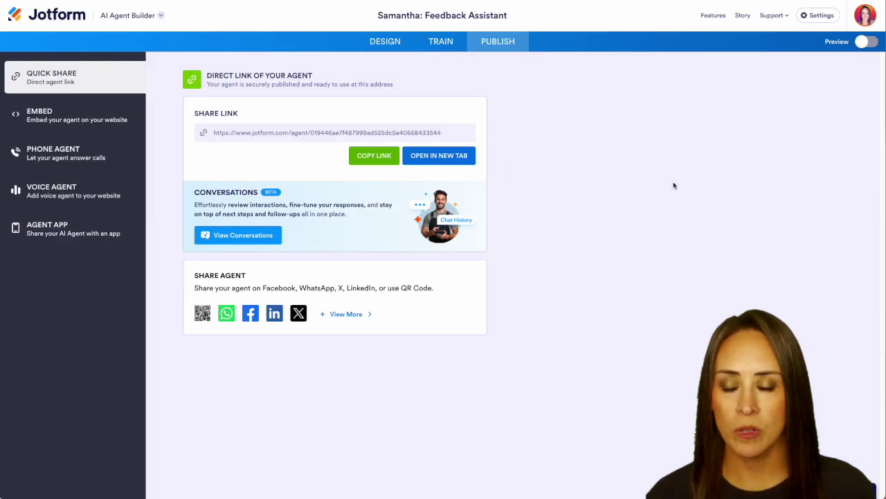
{"action": "left_click", "coordinate": [132, 17]}
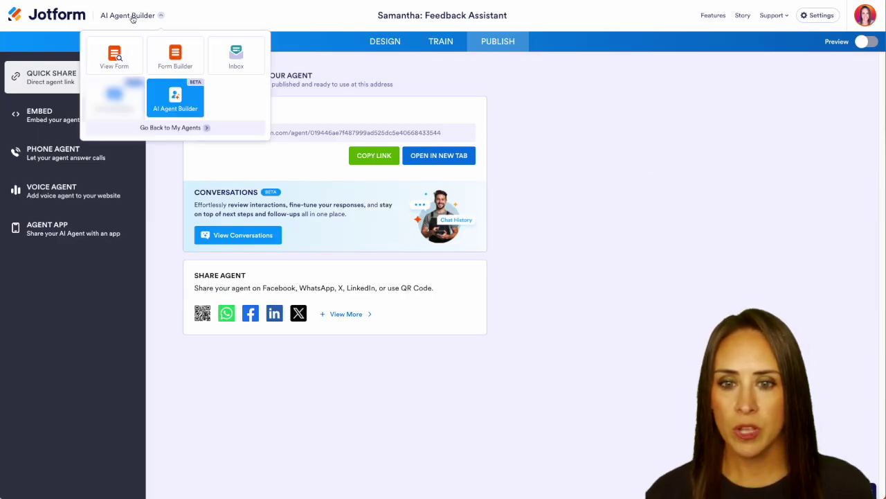
{"action": "left_click", "coordinate": [239, 59]}
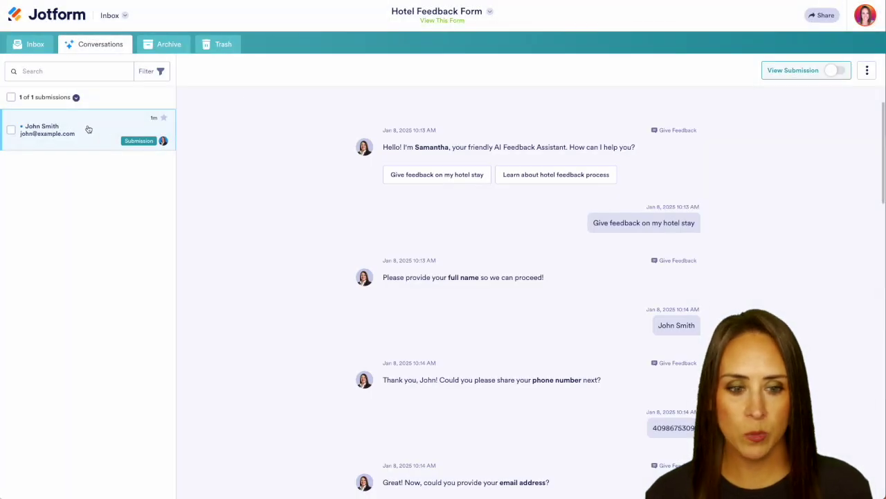
- Turn on View Submission and review the recorded answers, from name and check-in to suggestions, beside the transcript
{"action": "scroll", "coordinate": [333, 256], "scroll_direction": "down", "scroll_amount": 5}
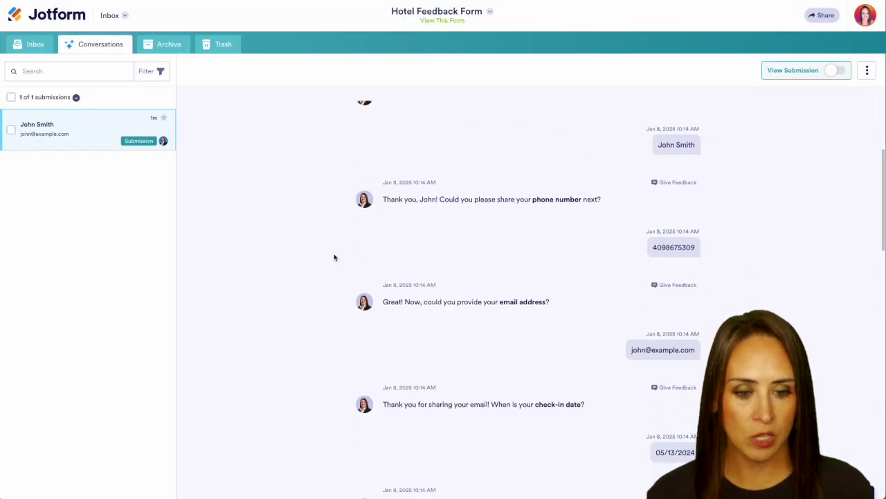
{"action": "scroll", "coordinate": [334, 257], "scroll_direction": "down", "scroll_amount": 5}
{"action": "scroll", "coordinate": [334, 257], "scroll_direction": "up", "scroll_amount": 10}
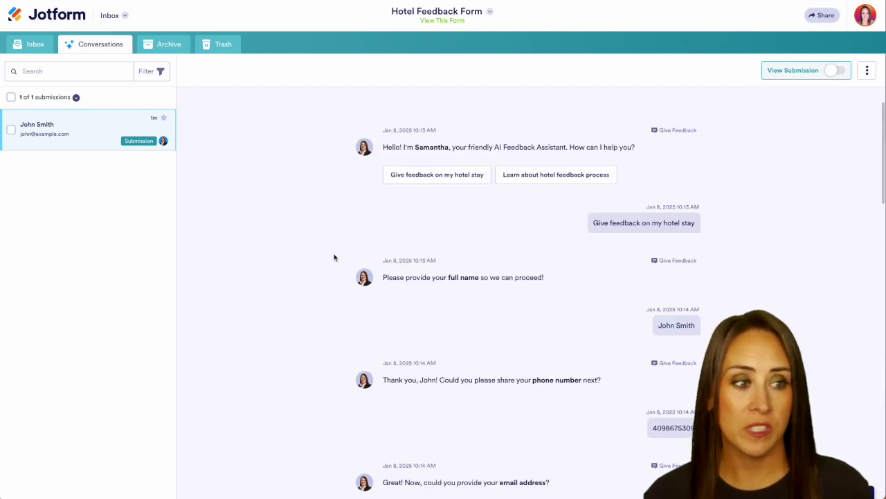
{"action": "left_click", "coordinate": [833, 73]}
{"action": "scroll", "coordinate": [723, 277], "scroll_direction": "down", "scroll_amount": 3}
{"action": "scroll", "coordinate": [722, 277], "scroll_direction": "up", "scroll_amount": 3}
{"action": "scroll", "coordinate": [493, 256], "scroll_direction": "down", "scroll_amount": 6}
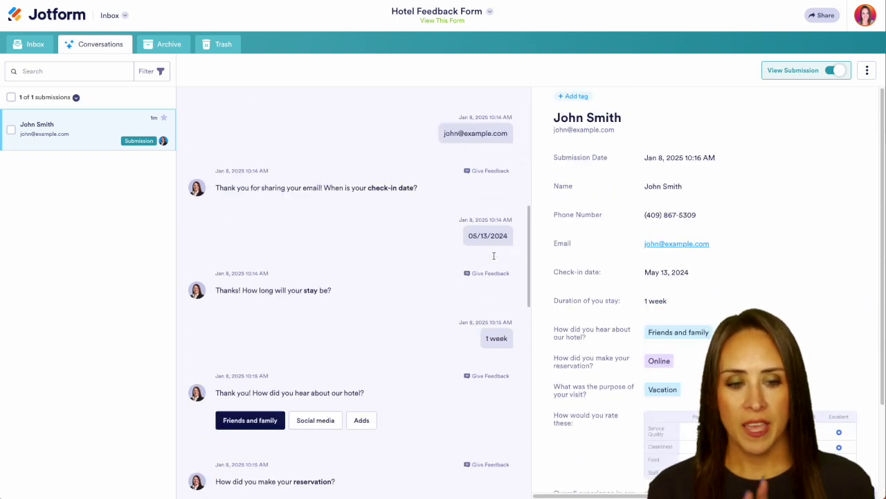
{"action": "scroll", "coordinate": [493, 255], "scroll_direction": "down", "scroll_amount": 10}
{"action": "scroll", "coordinate": [785, 304], "scroll_direction": "down", "scroll_amount": 2}
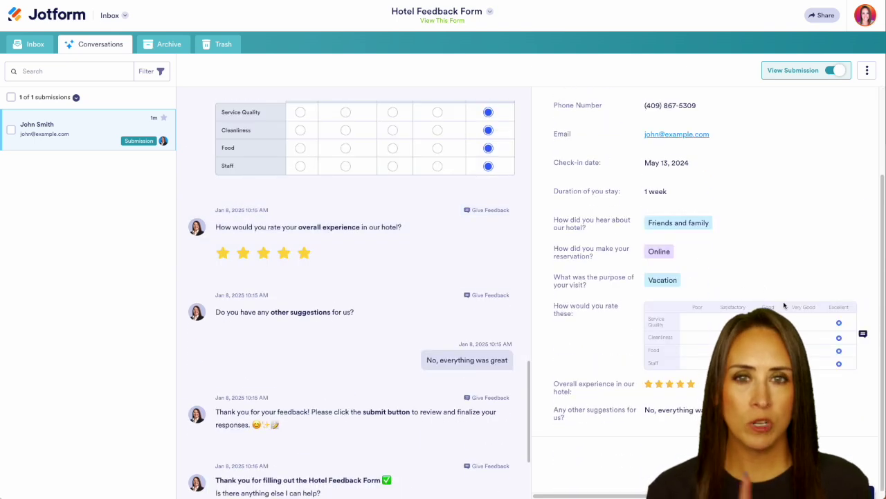
{"action": "scroll", "coordinate": [785, 305], "scroll_direction": "up", "scroll_amount": 2}
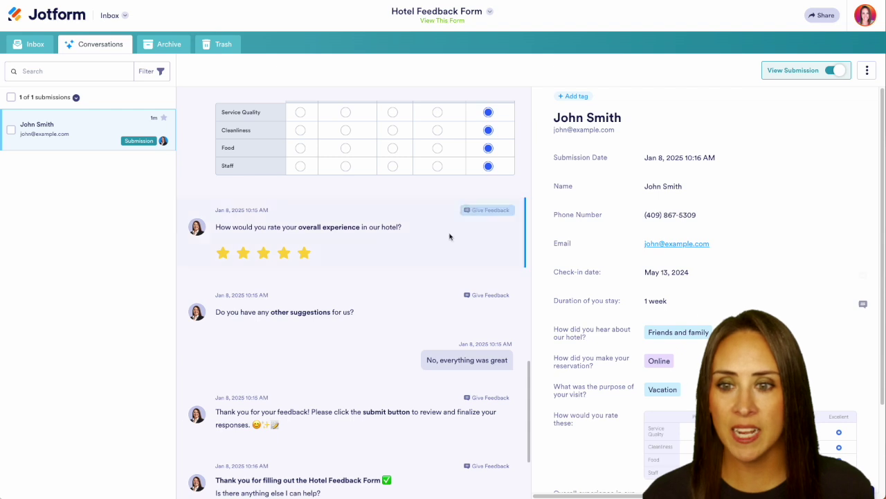